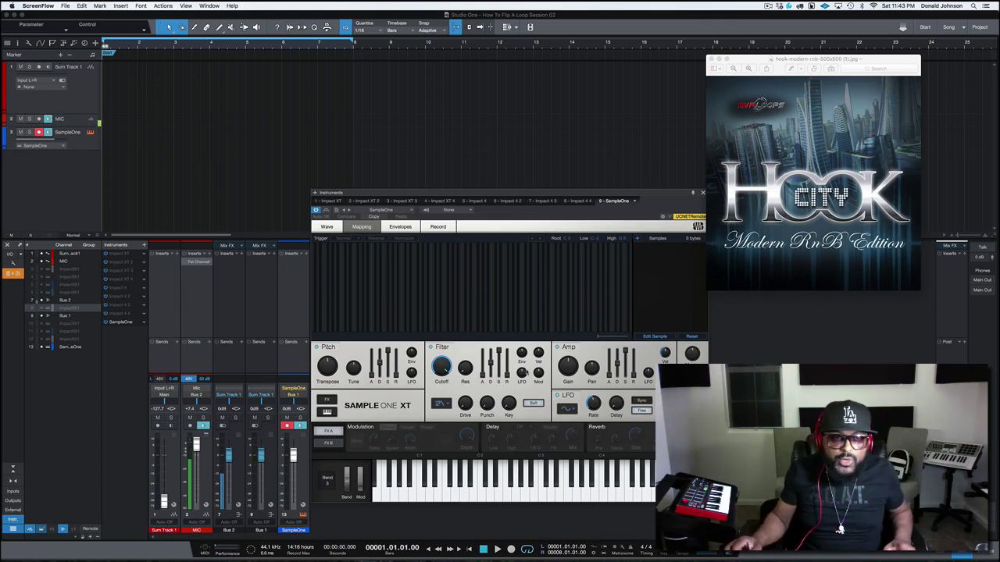
# Switch to Finder and import the files 03 fem vox 4.wav through 03 fem vox 9.wav into the Studio One arrangement as separate tracks
pyautogui.press('super+Tab')
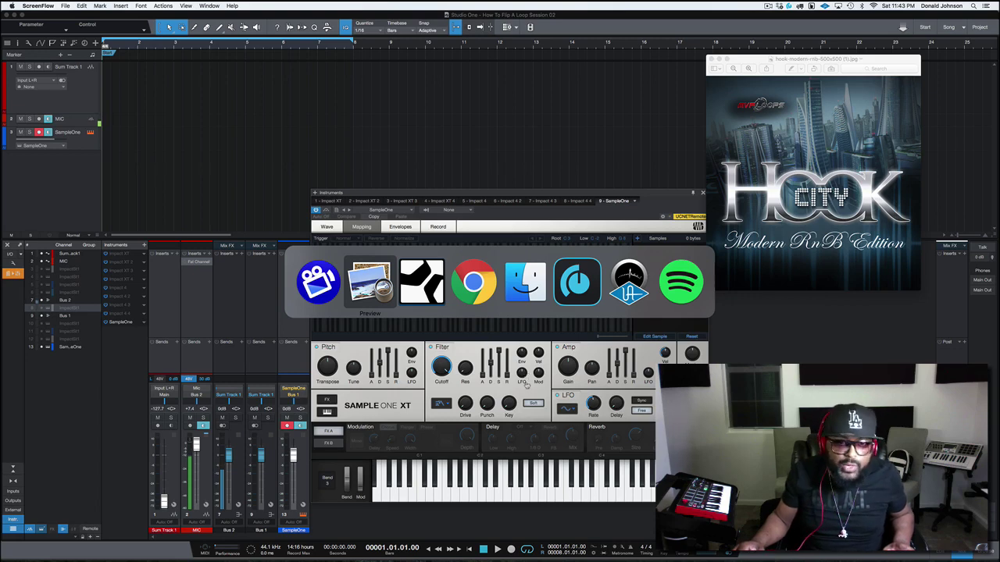
pyautogui.press('super+Tab')
pyautogui.press('super+Tab')
pyautogui.press('super+Tab')
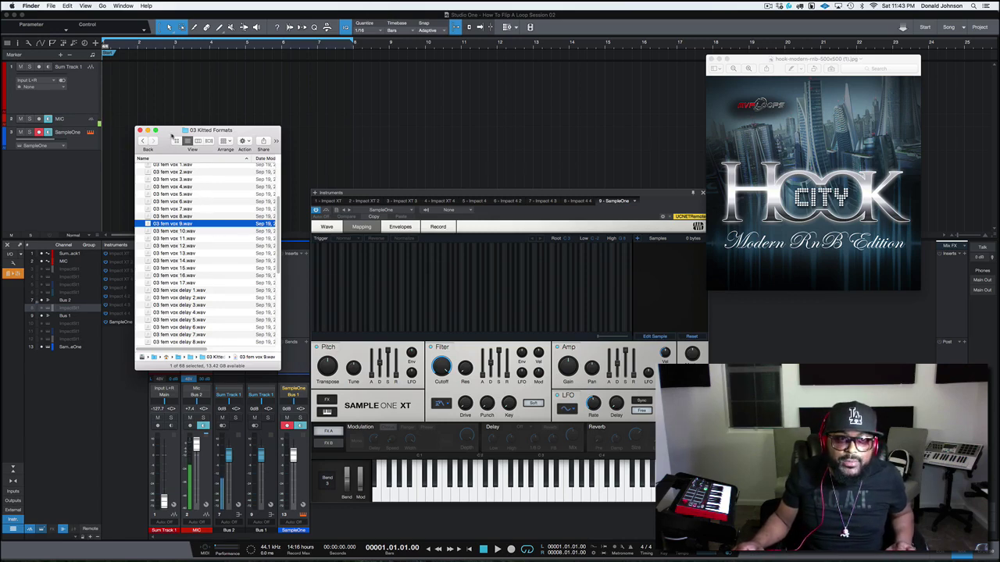
pyautogui.moveTo(171, 137); pyautogui.dragTo(246, 136)
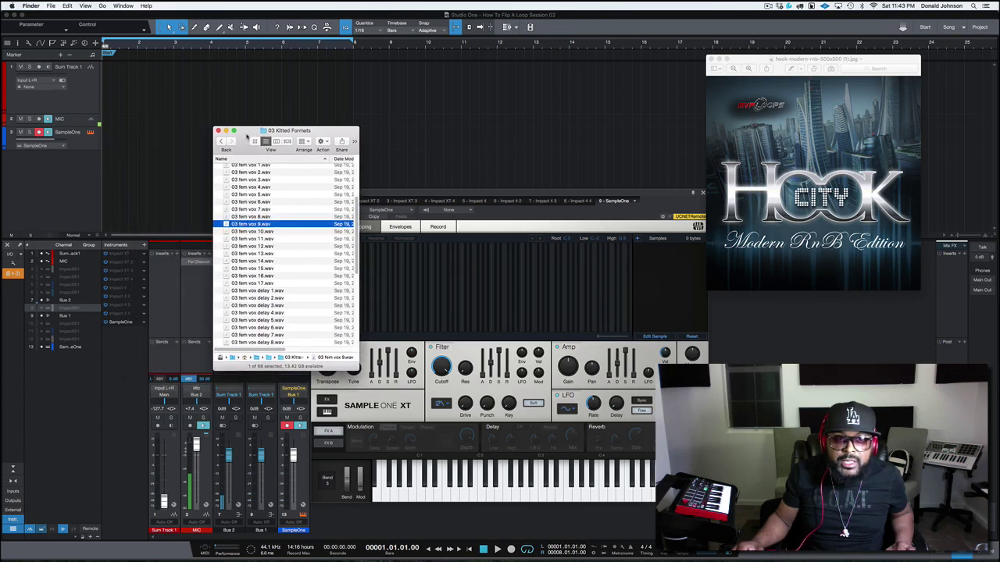
pyautogui.keyDown('shift'); pyautogui.click(254, 189); pyautogui.keyUp('shift')
pyautogui.moveTo(254, 189); pyautogui.dragTo(100, 189)
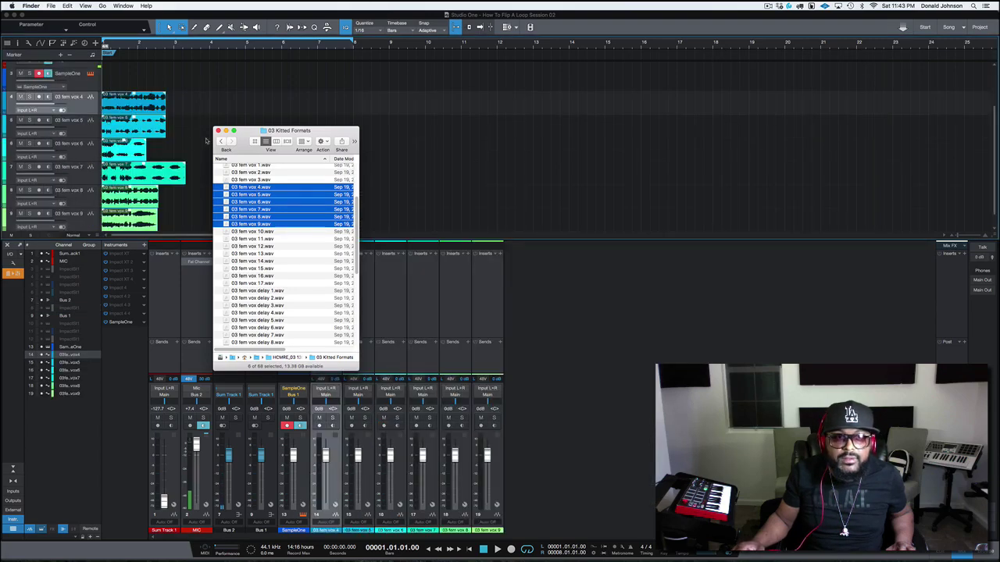
# Mute the other imported vocal tracks and audition 03 fem vox 4 and 03 fem vox 5 one at a time
pyautogui.click(73, 155)
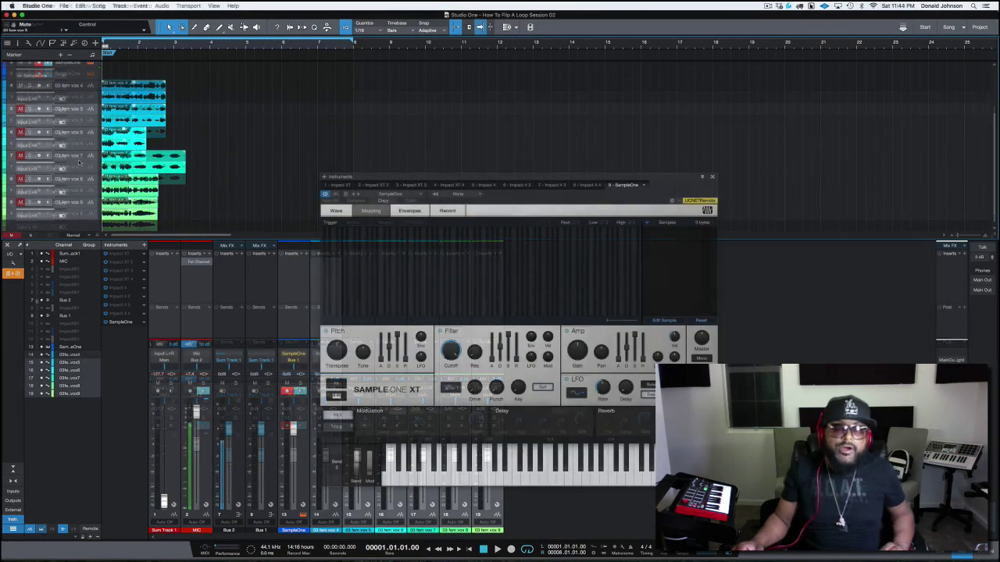
pyautogui.press('space')
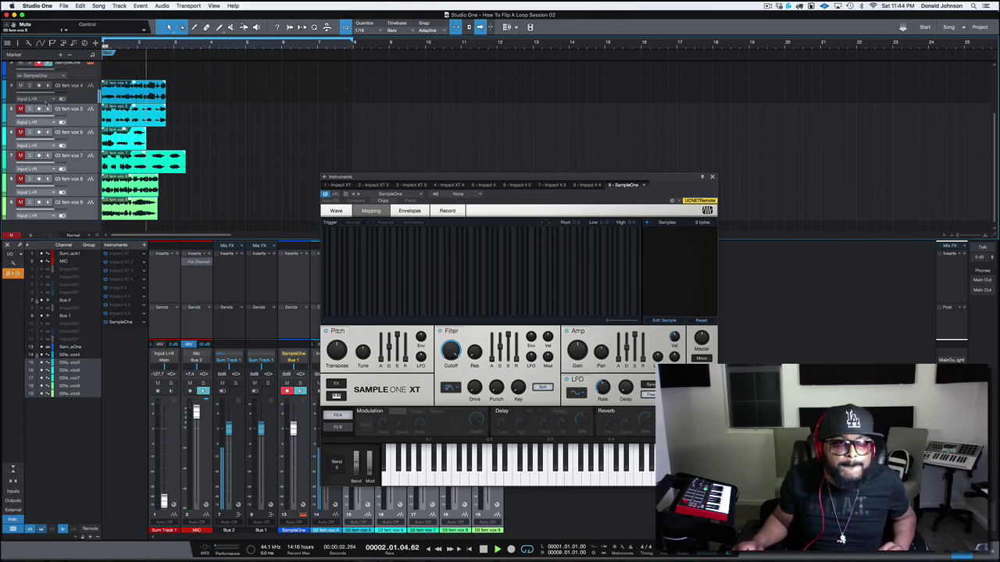
pyautogui.press('space')
pyautogui.click(21, 110)
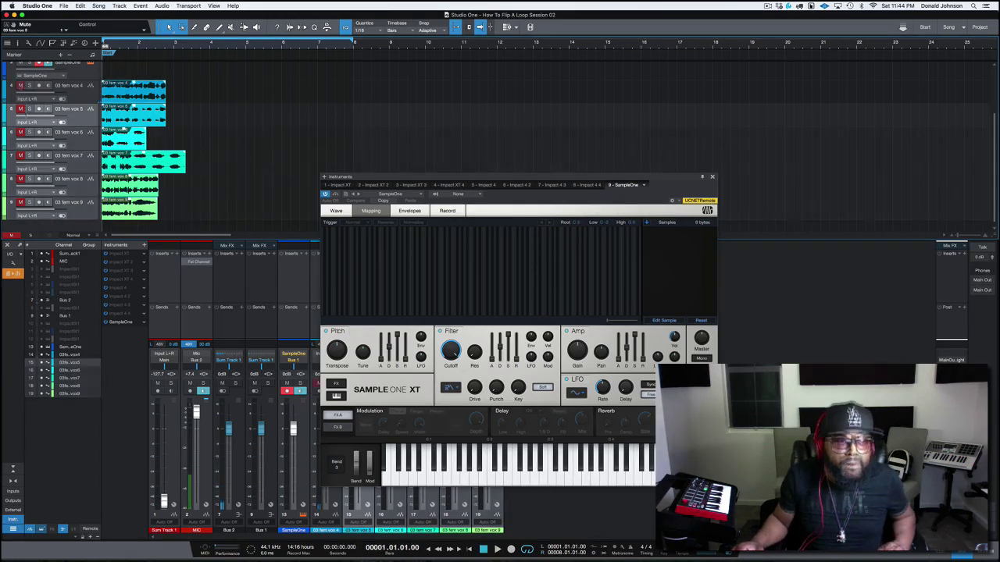
pyautogui.press('space')
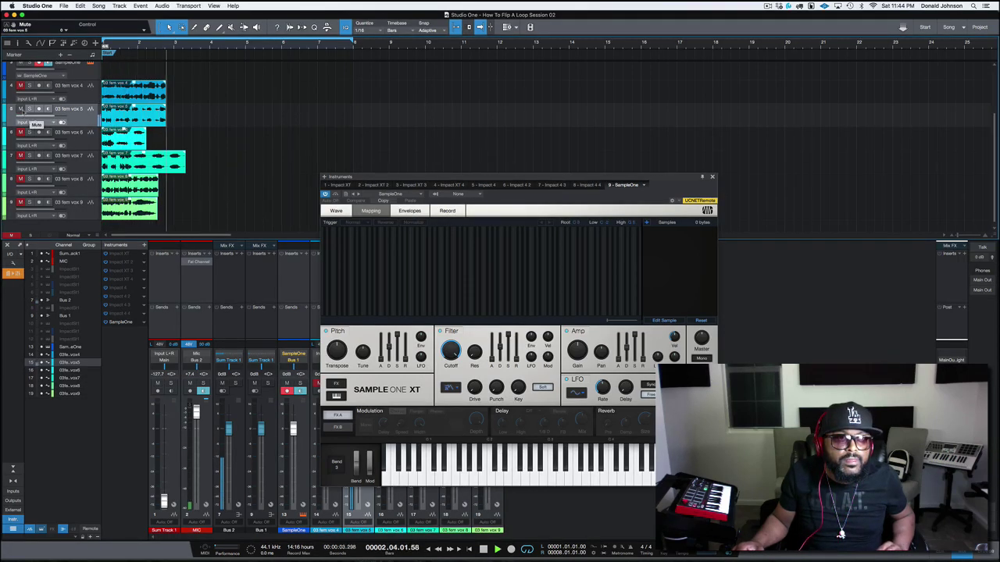
pyautogui.press('space')
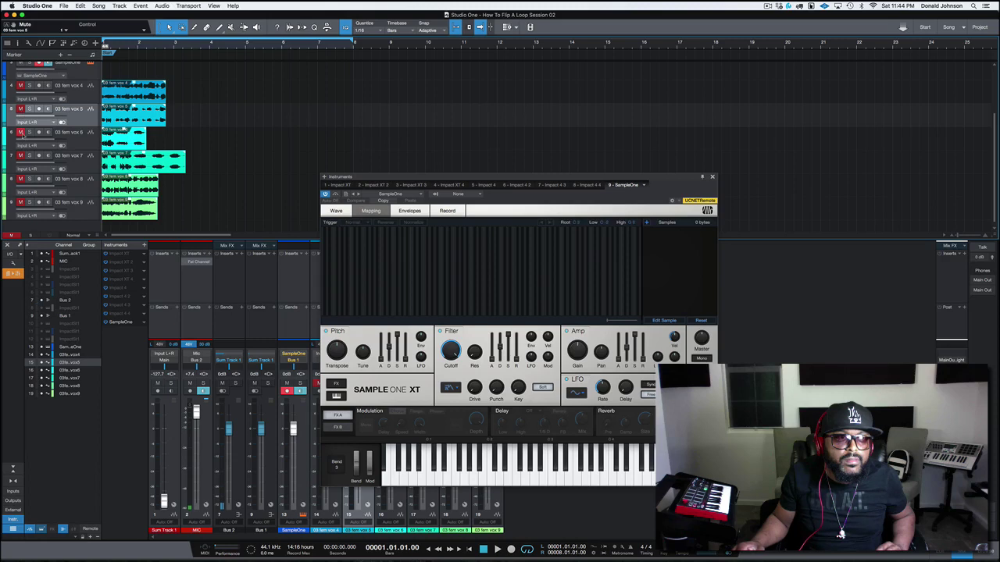
# Audition the 03 fem vox 6 and 03 fem vox 7 tracks one at a time with the other vocals muted
pyautogui.click(71, 147)
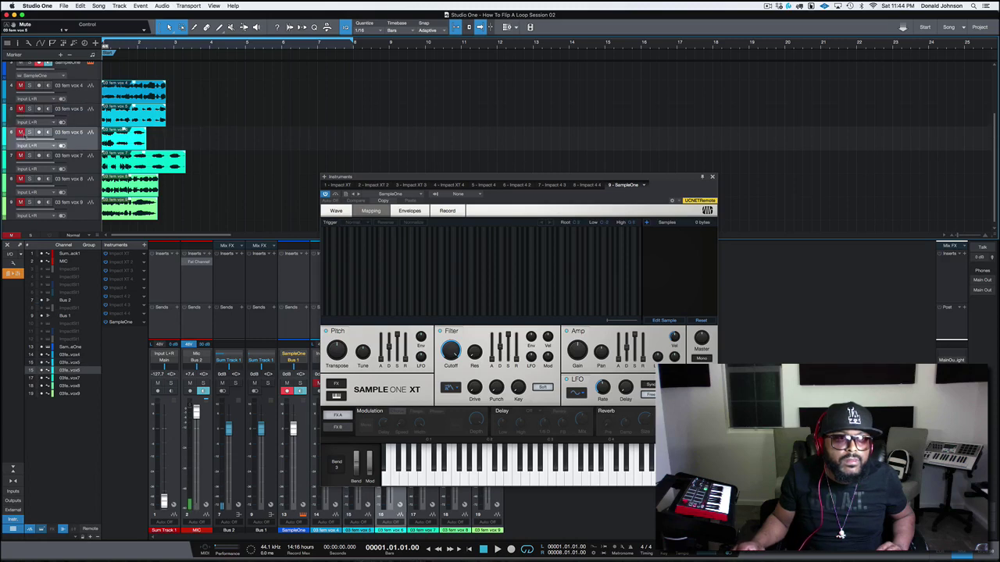
pyautogui.press('space')
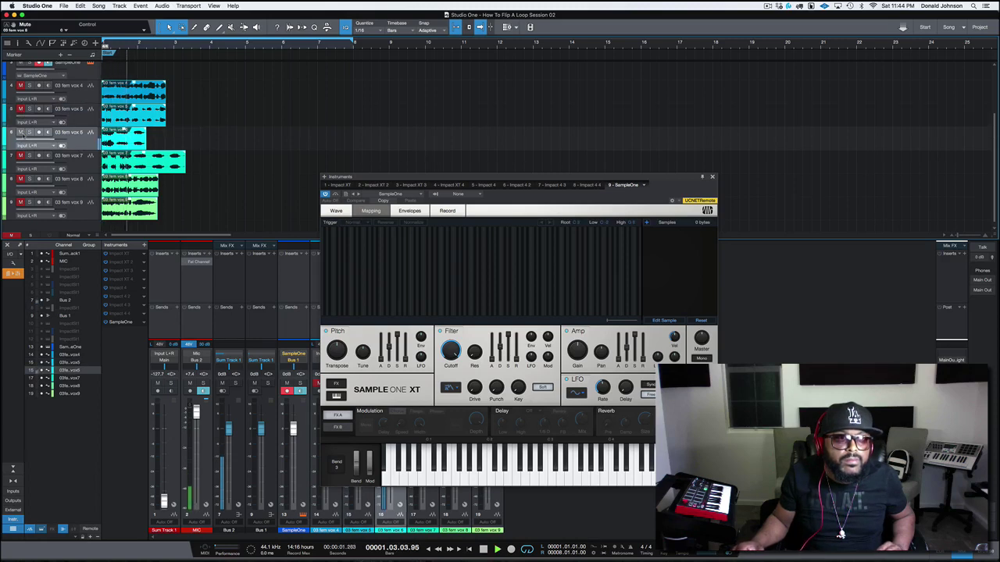
pyautogui.press('space')
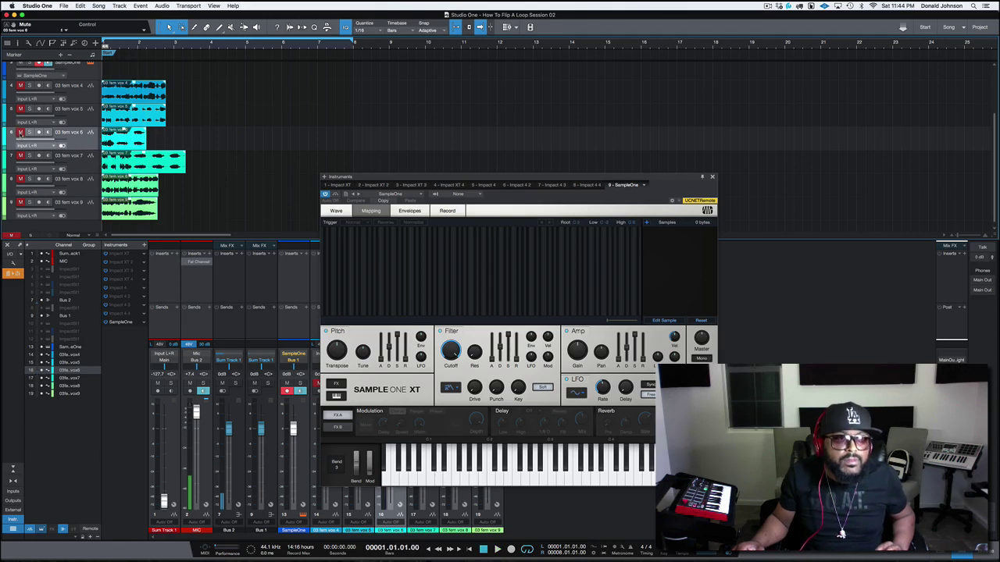
pyautogui.click(26, 167)
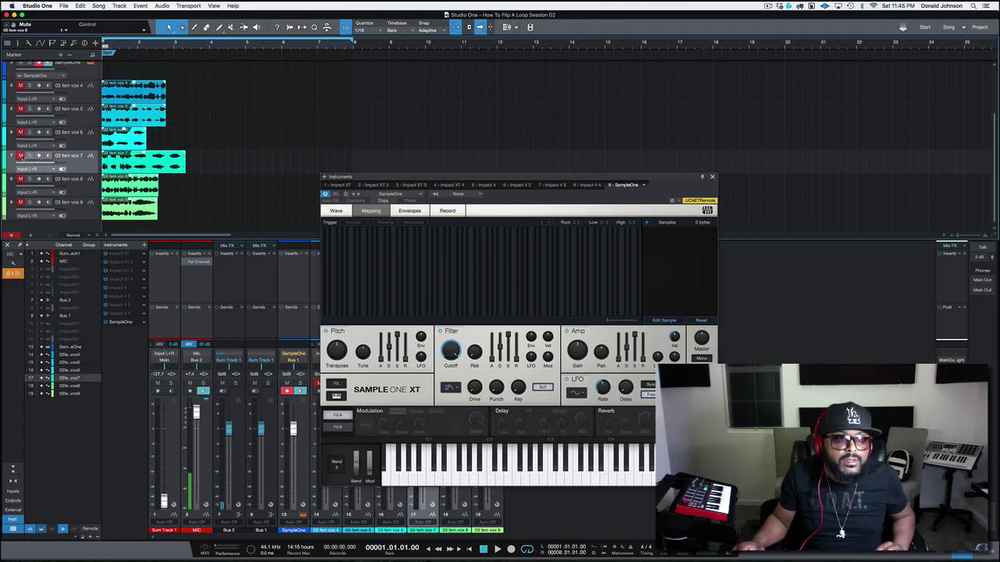
pyautogui.press('space')
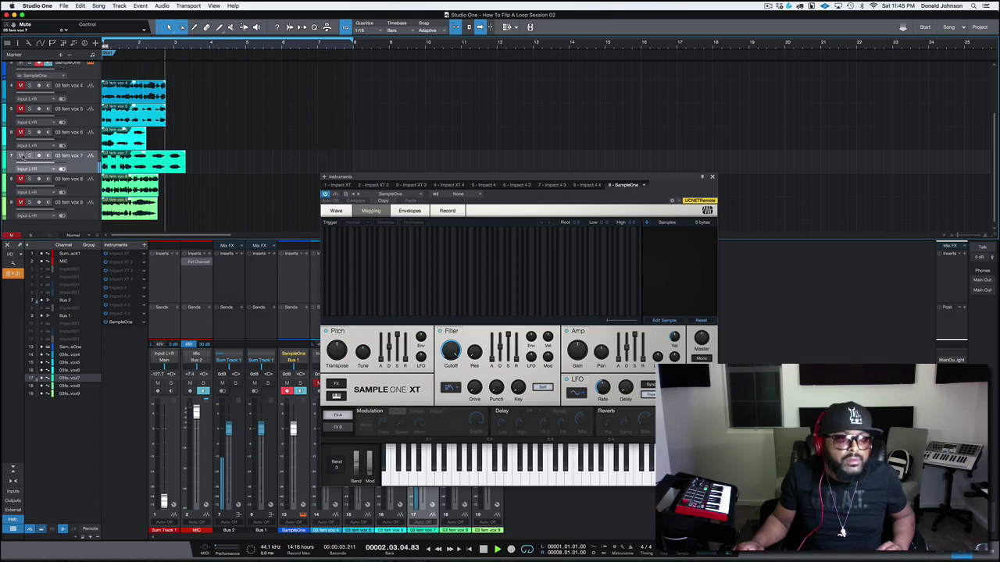
pyautogui.press('space')
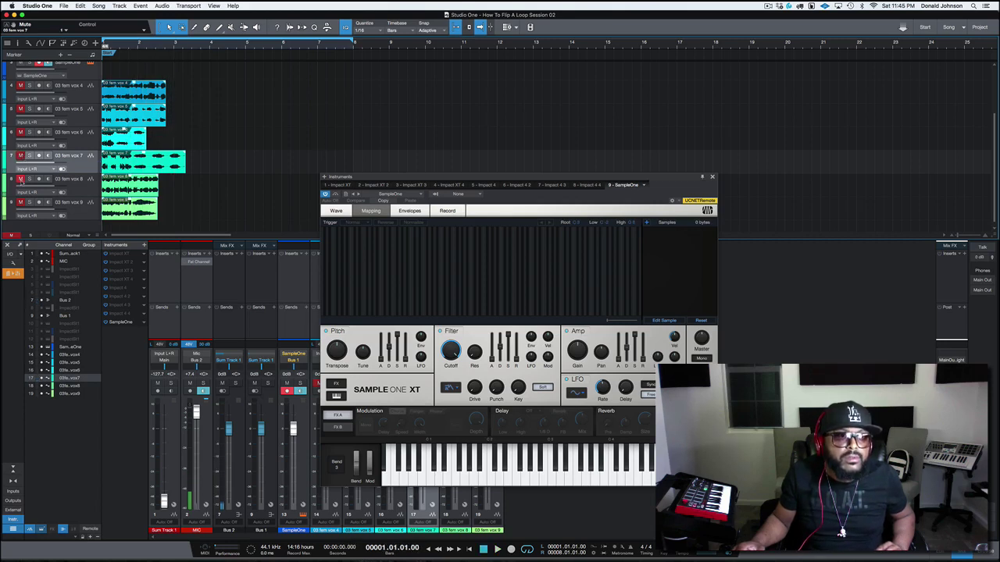
# Audition 03 fem vox 8 and 03 fem vox 9 separately, and remove every imported vocal track except 03 fem vox 9
pyautogui.click(21, 182)
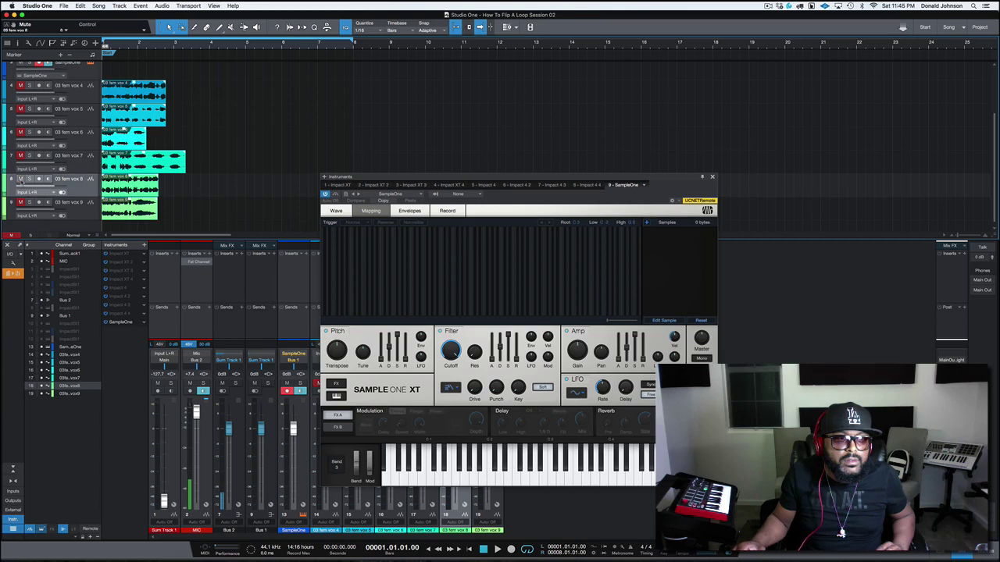
pyautogui.press('space')
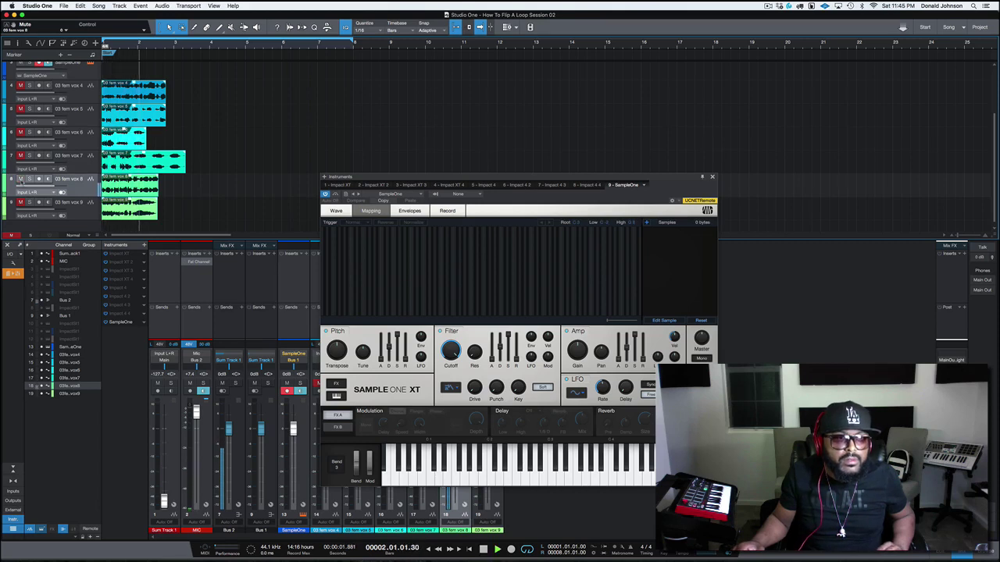
pyautogui.press('space')
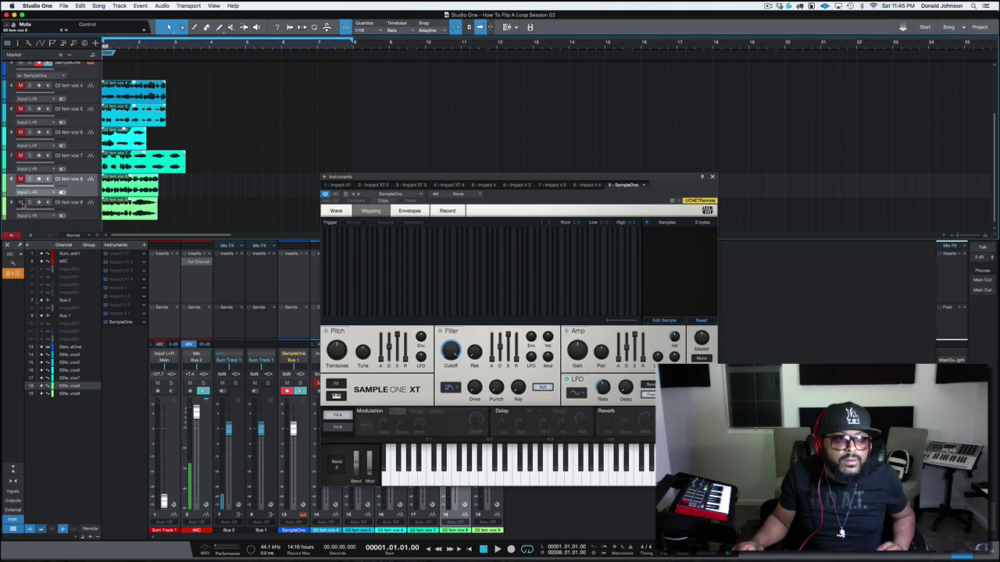
pyautogui.press('space')
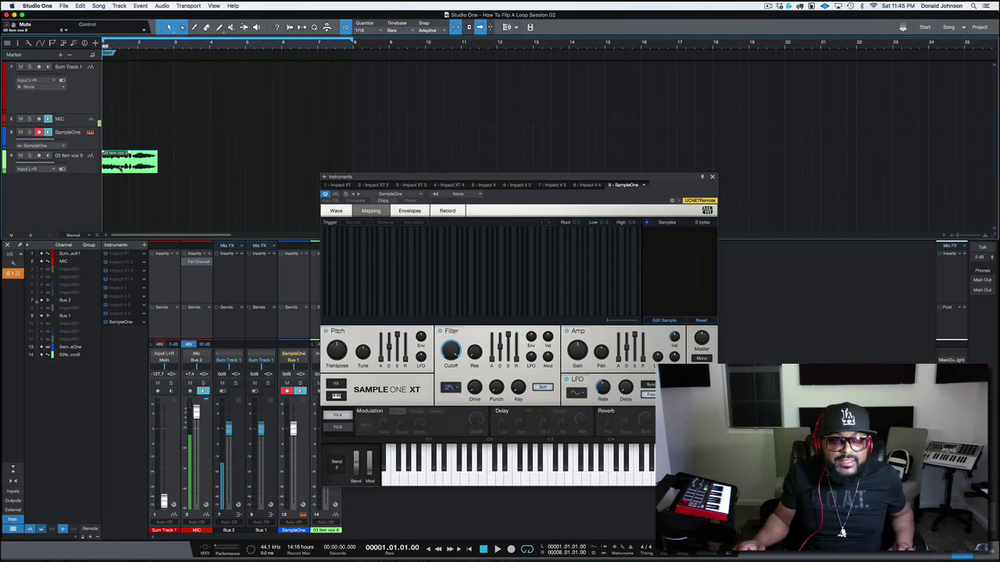
# Load the 03 fem vox 9 clip into SampleOne XT and extend its key range from C -2 to F# 8
pyautogui.click(70, 162)
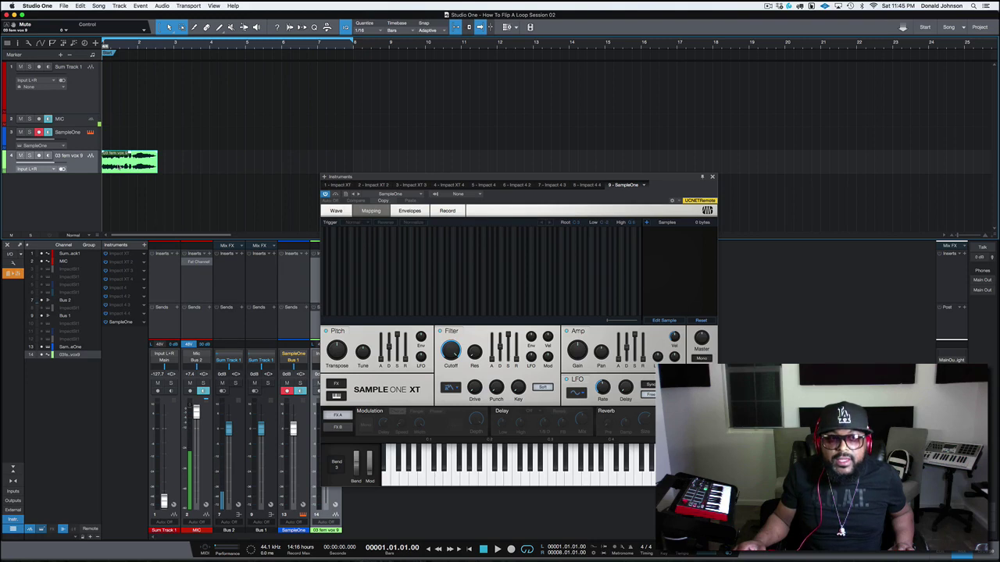
pyautogui.moveTo(128, 161); pyautogui.dragTo(429, 479)
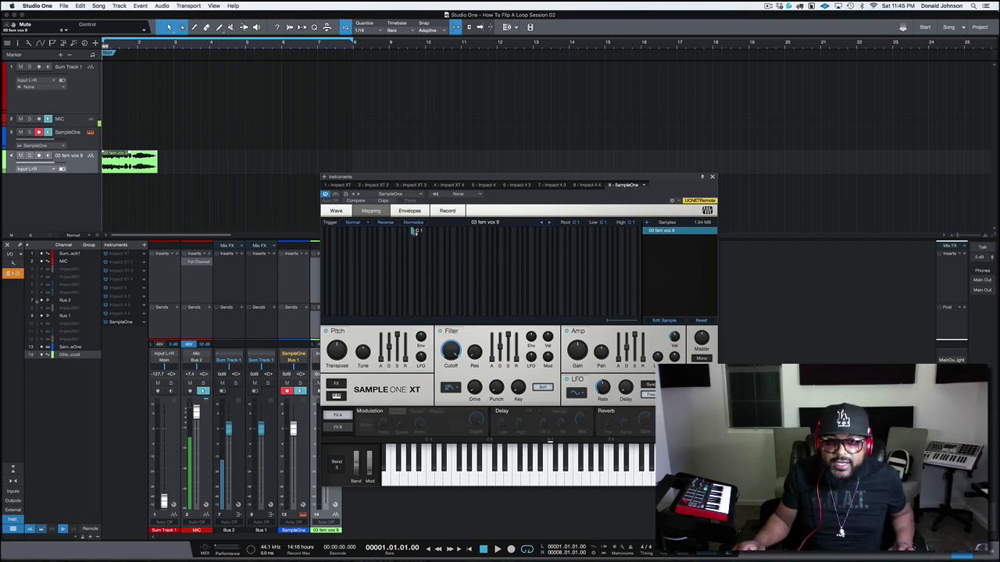
pyautogui.moveTo(414, 232); pyautogui.dragTo(641, 247)
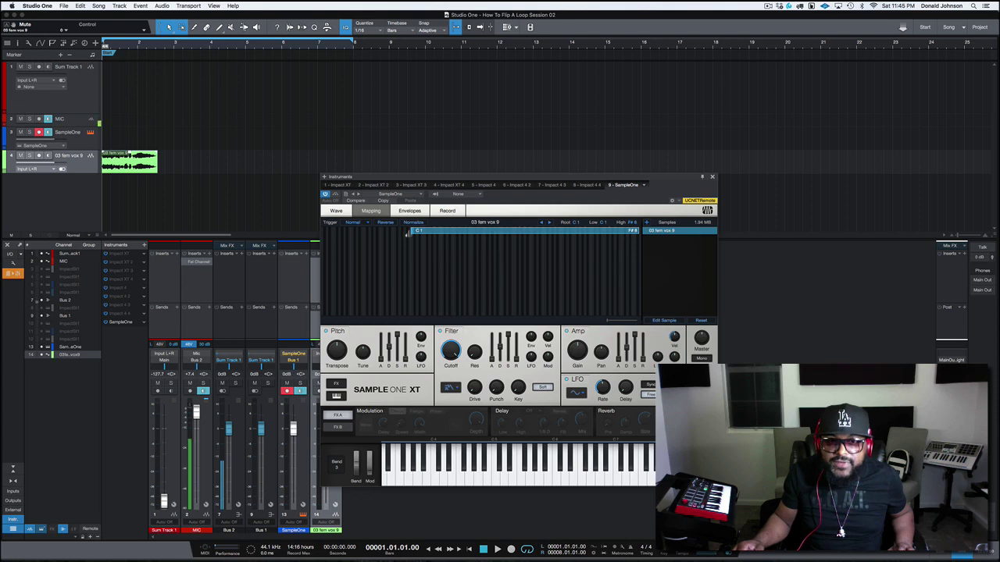
pyautogui.moveTo(406, 234); pyautogui.dragTo(260, 240)
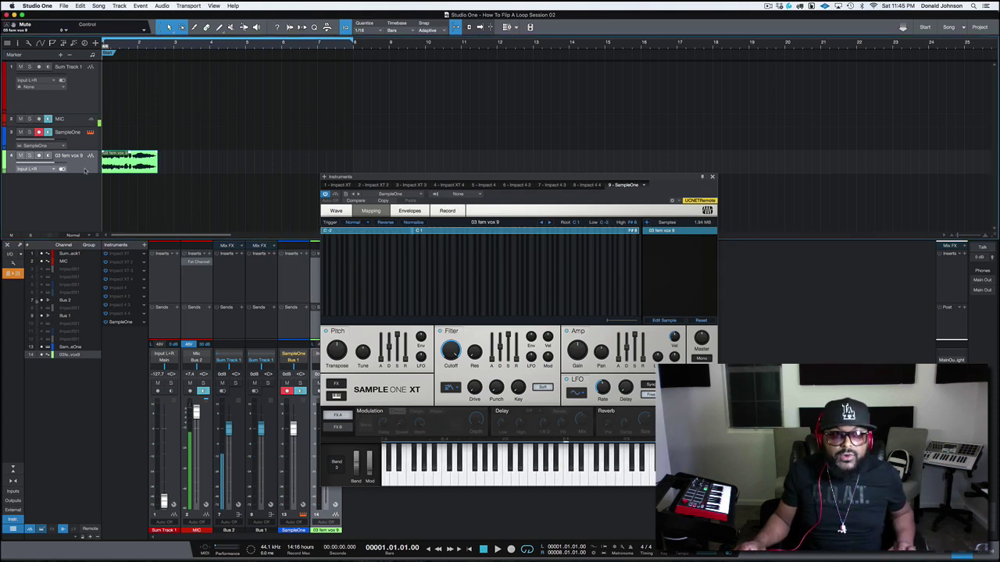
# Delete the 03 fem vox 9 audio track and enable Follow Song Tempo for the sample in SampleOne XT
pyautogui.press('Delete')
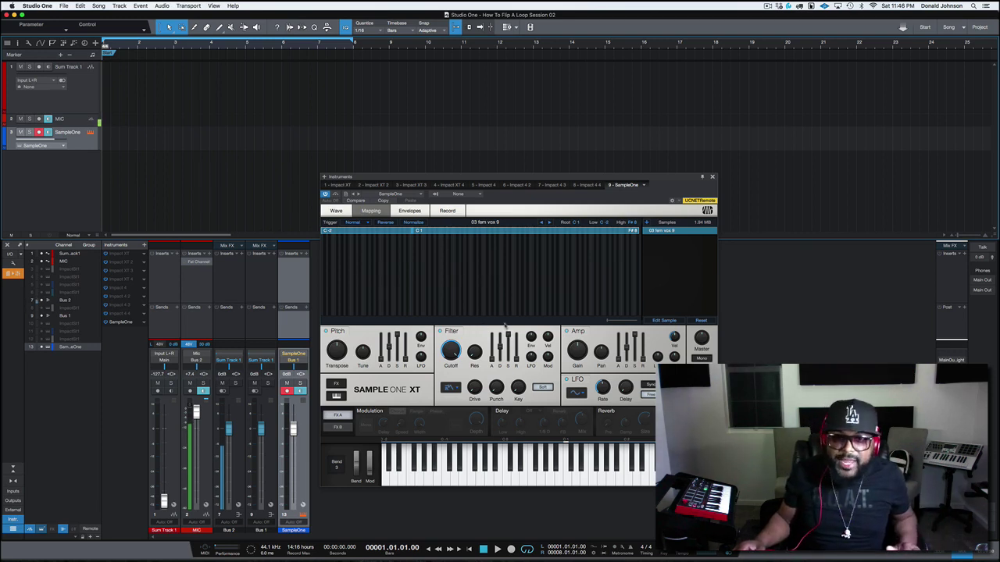
pyautogui.click(406, 211)
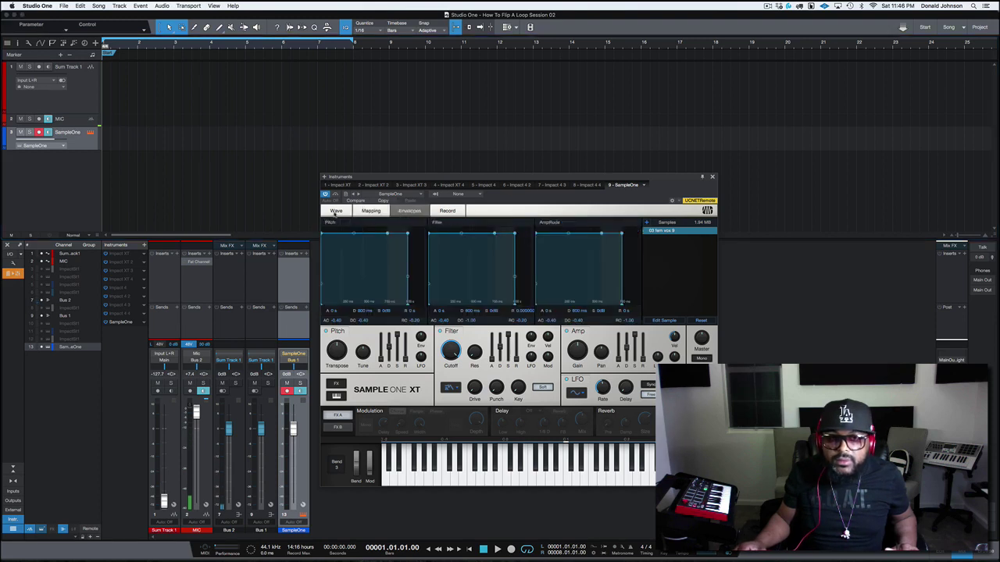
pyautogui.click(336, 211)
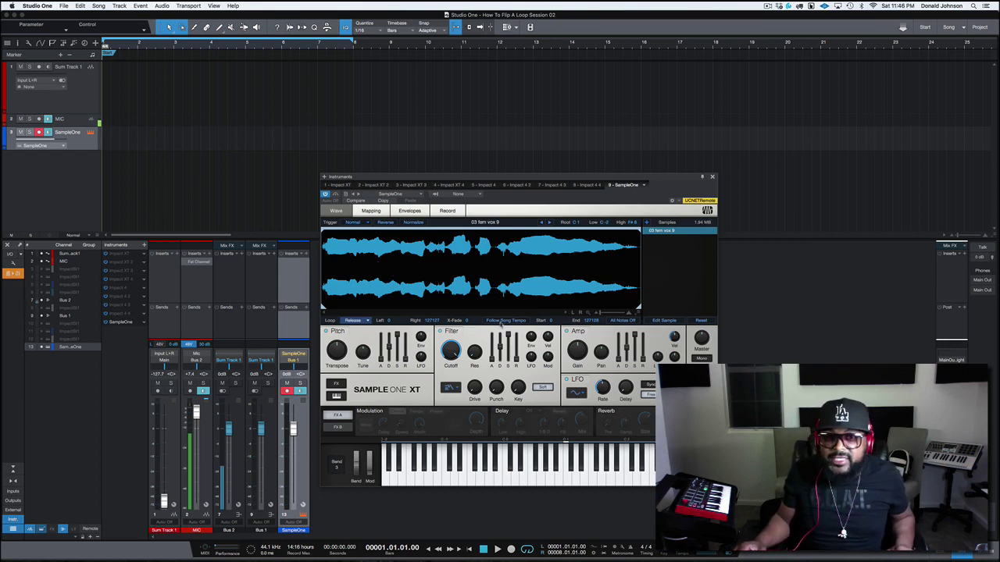
pyautogui.click(501, 322)
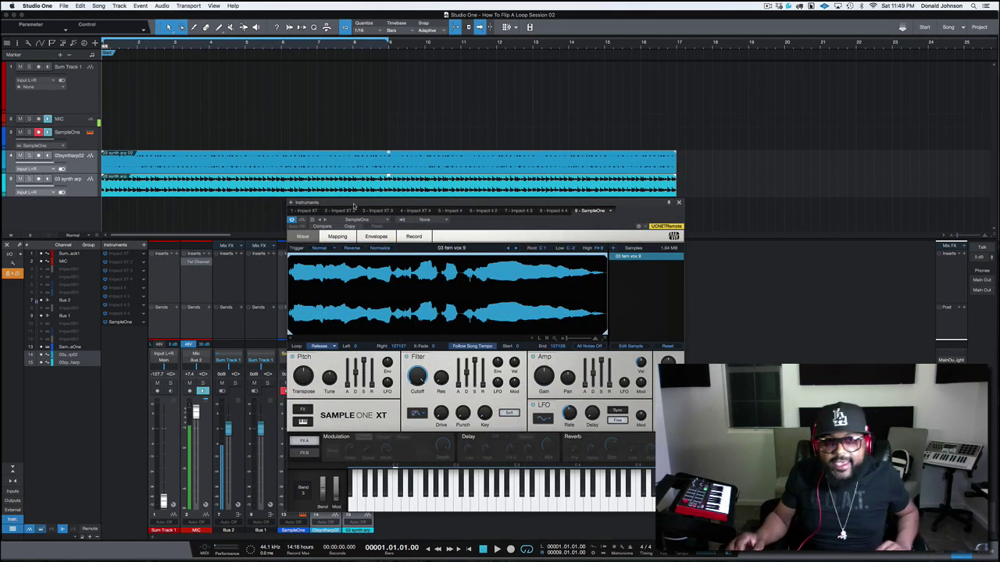
# Play the two synth arp tracks and rehearse the vocal sample over them on the MIDI keyboard
pyautogui.press('space')
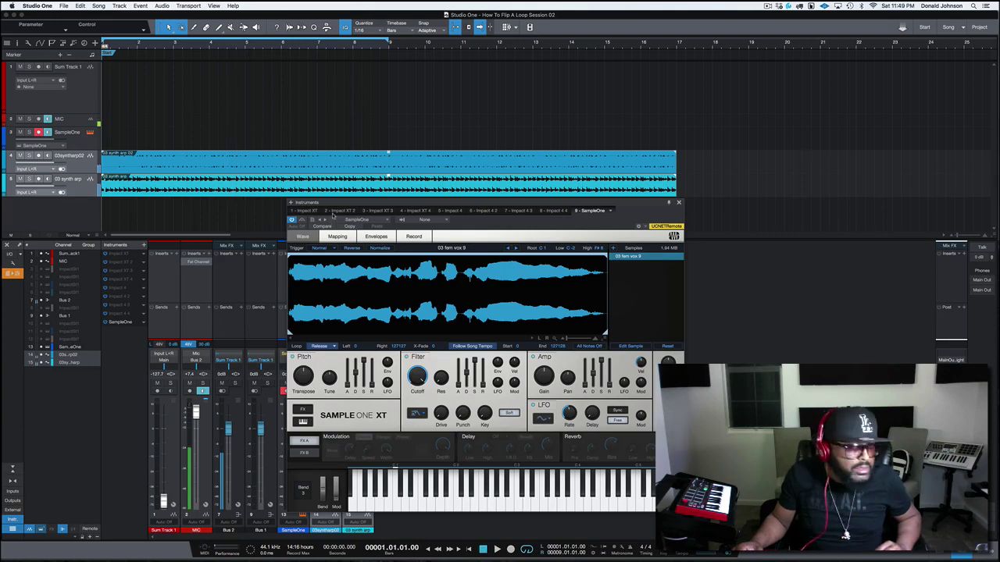
pyautogui.press('space')
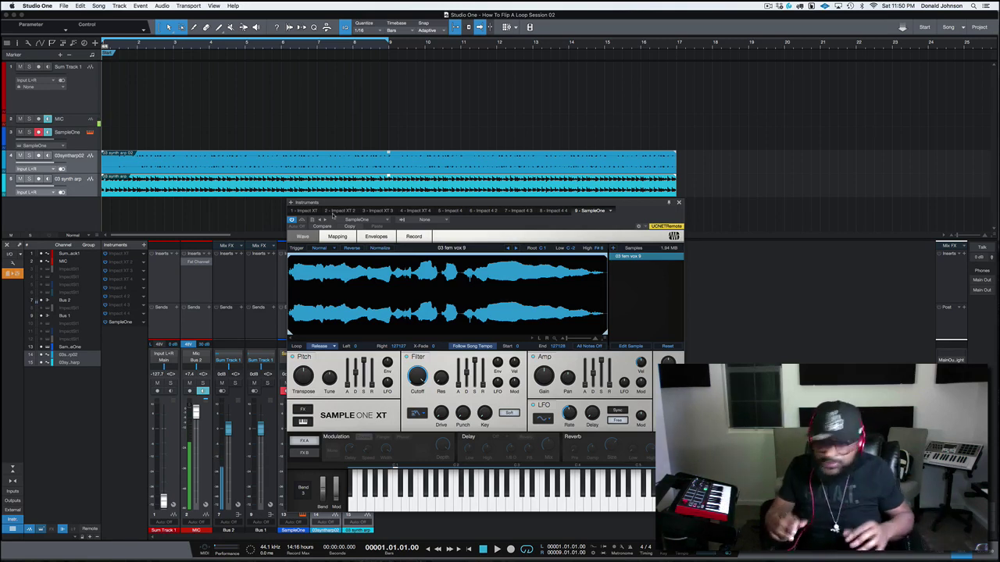
pyautogui.press('space')
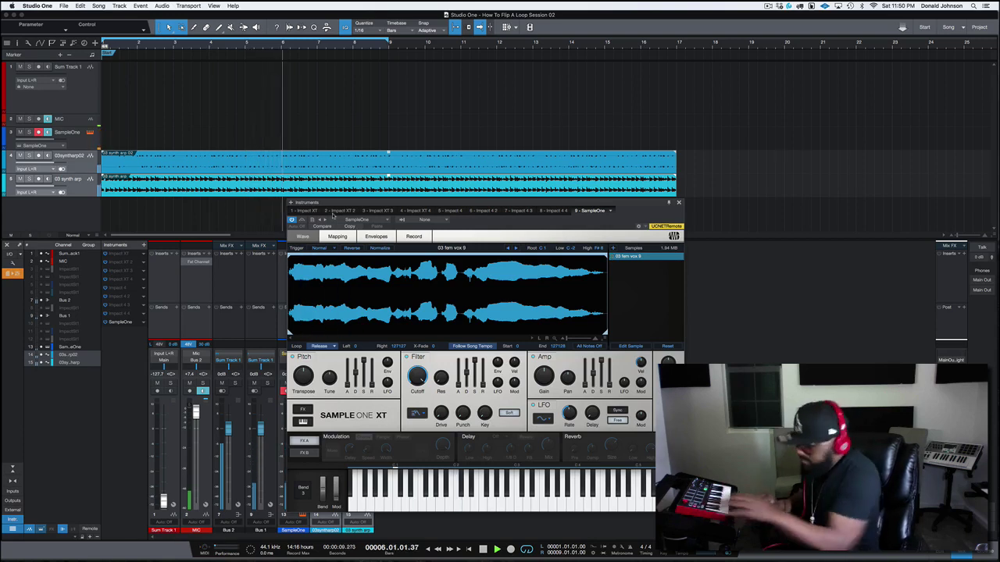
pyautogui.press('space')
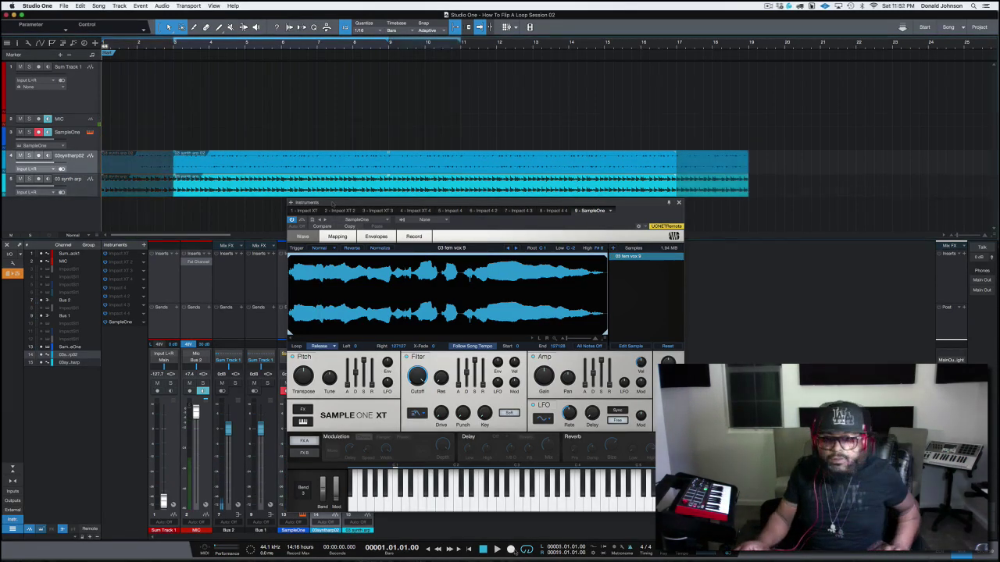
# Record a vocal sample part on the SampleOne track from bar 3 to bar 11 and play it back with the synth arps
pyautogui.press('KP_Multiply')
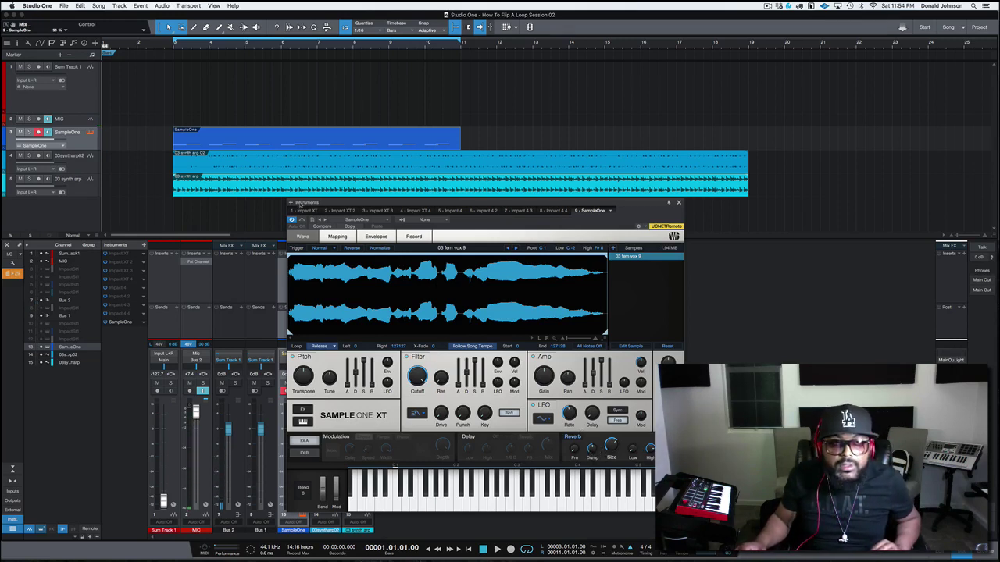
pyautogui.press('space')
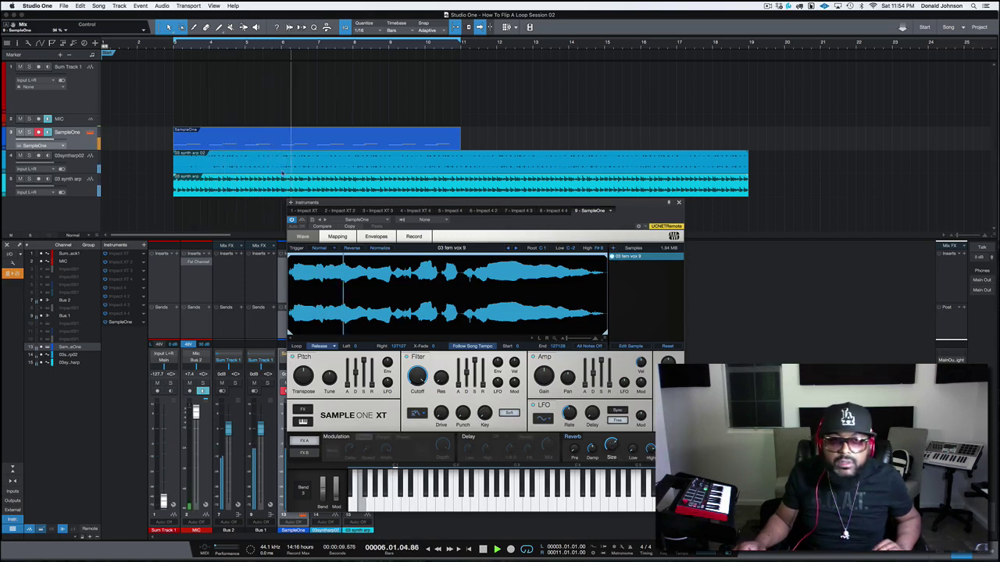
pyautogui.press('space')
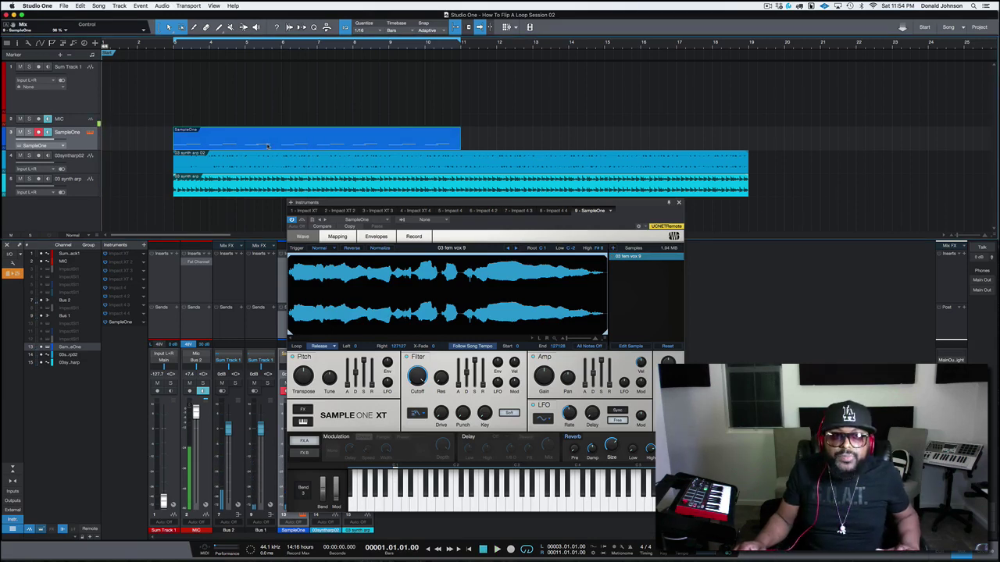
# Open the recorded SampleOne part in the note editor and look over its notes behind the instrument window
pyautogui.press('F2')
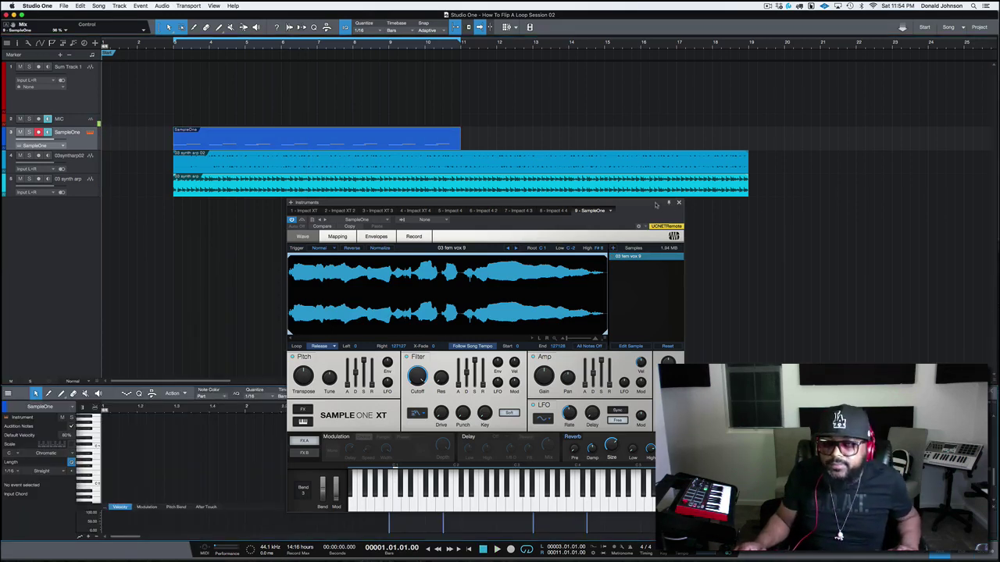
pyautogui.moveTo(656, 205); pyautogui.dragTo(319, 208)
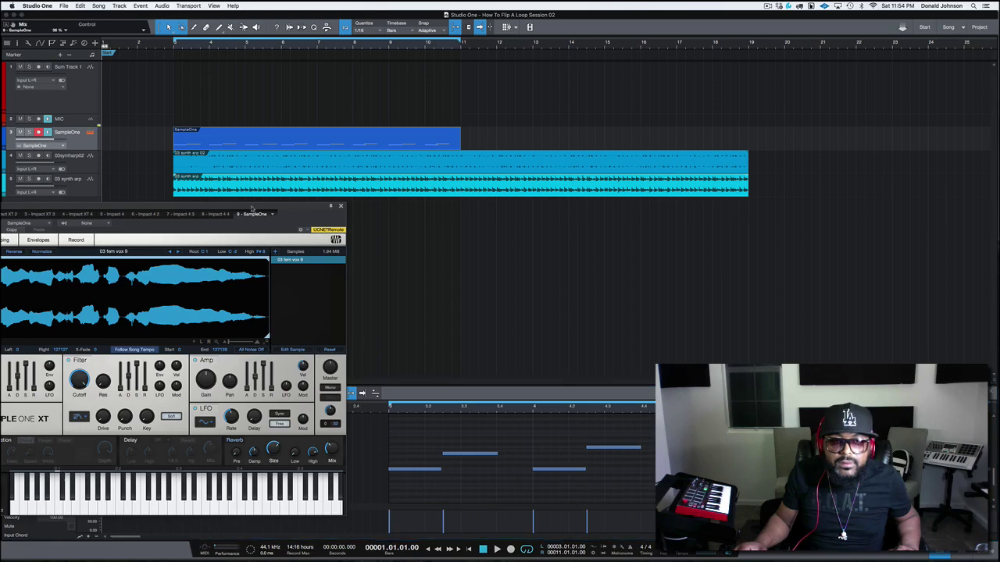
pyautogui.moveTo(253, 205); pyautogui.dragTo(591, 216)
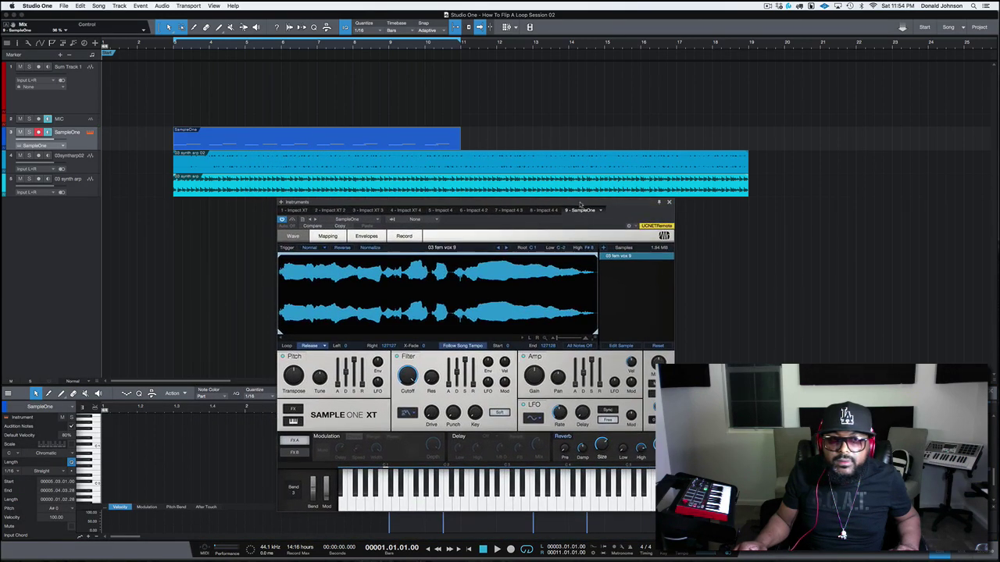
# Turn on the SampleOne XT delay with Panned ping-pong, a 1/4 delay time and a mix of about 17%
pyautogui.click(458, 435)
pyautogui.click(486, 436)
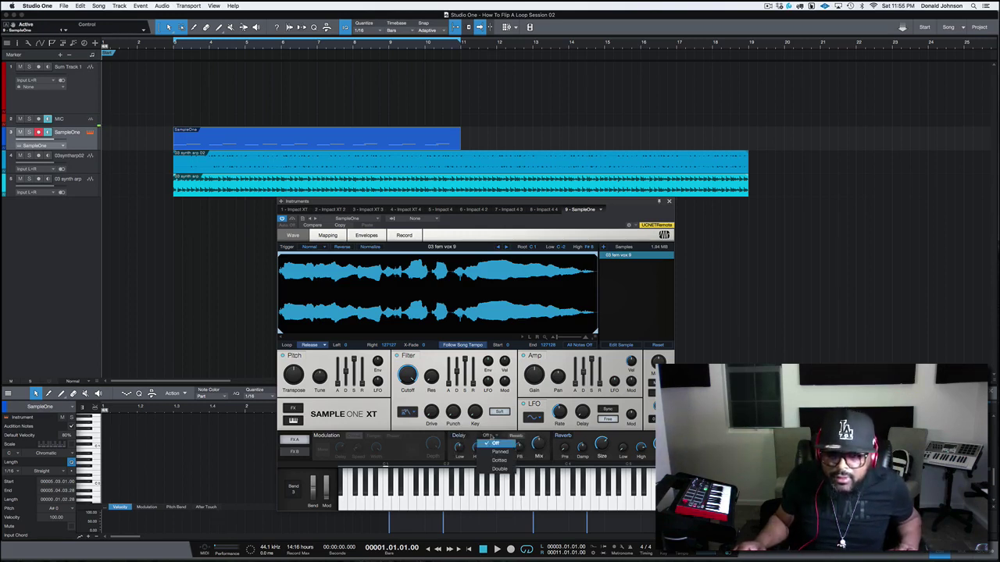
pyautogui.click(492, 442)
pyautogui.click(492, 436)
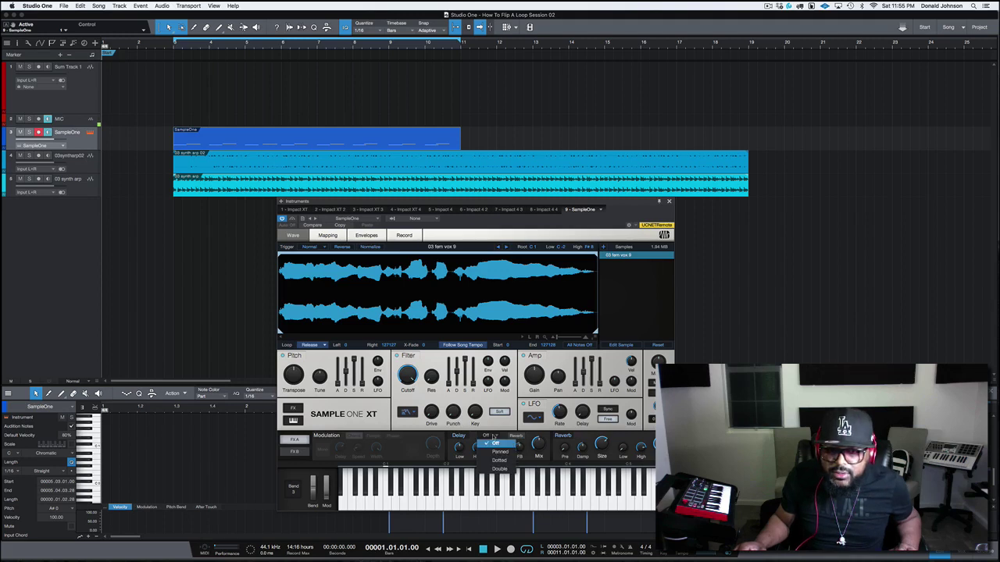
pyautogui.click(498, 452)
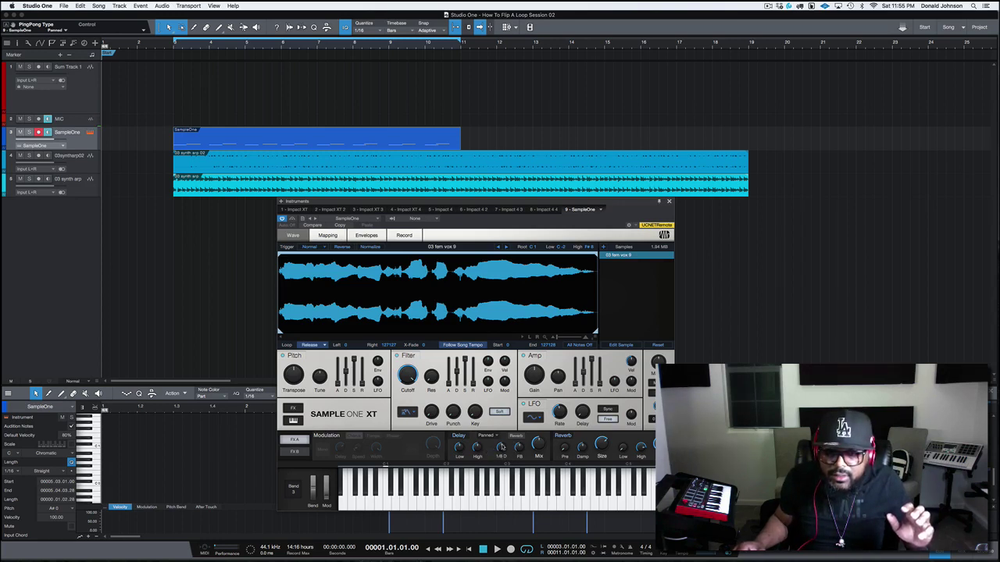
pyautogui.moveTo(499, 449); pyautogui.dragTo(537, 455)
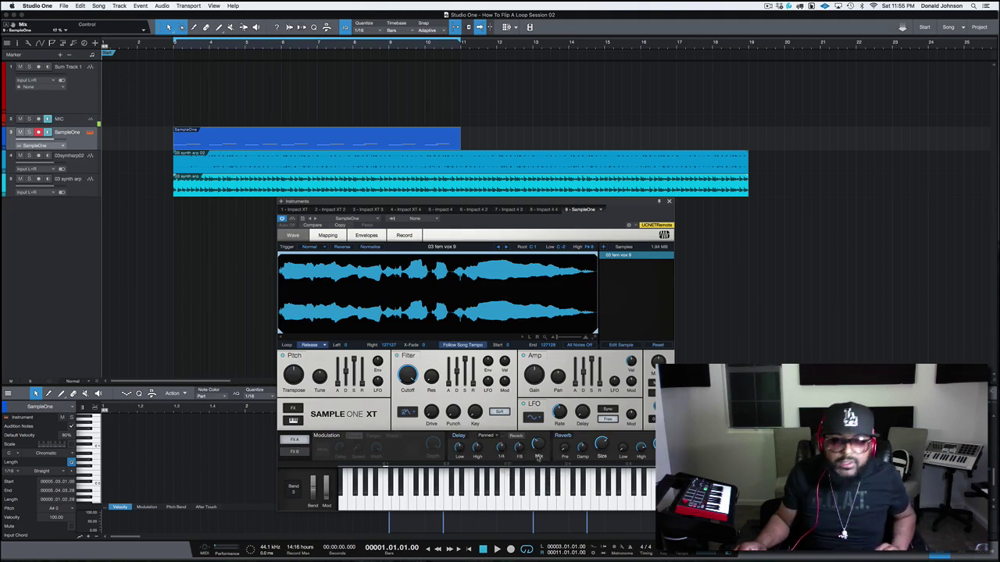
# Play the recorded vocal part with the synth arps to hear the added delay
pyautogui.hotkey('ctrl', 'alt', 's')
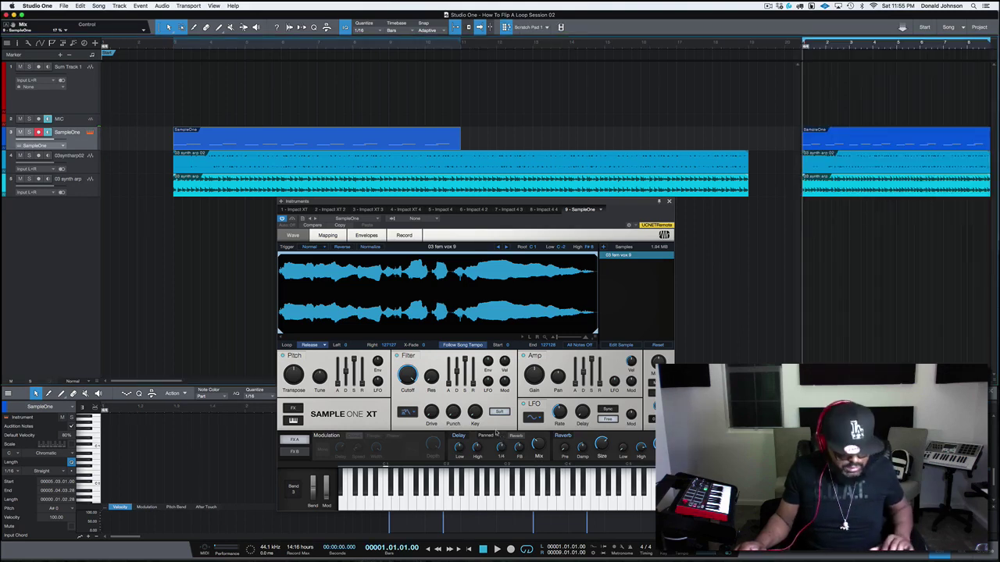
pyautogui.hotkey('ctrl', 'alt', 's')
pyautogui.press('space')
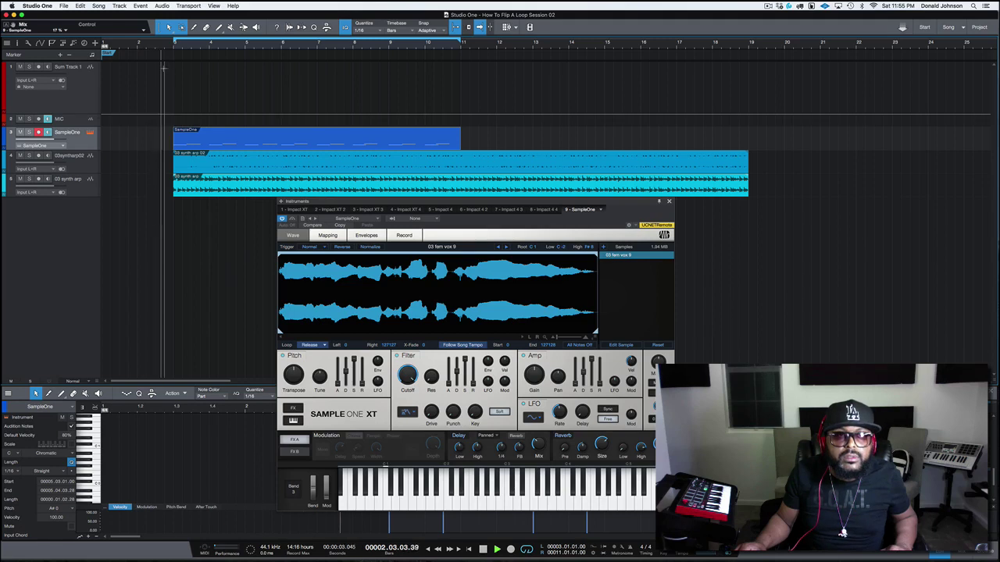
pyautogui.press('space')
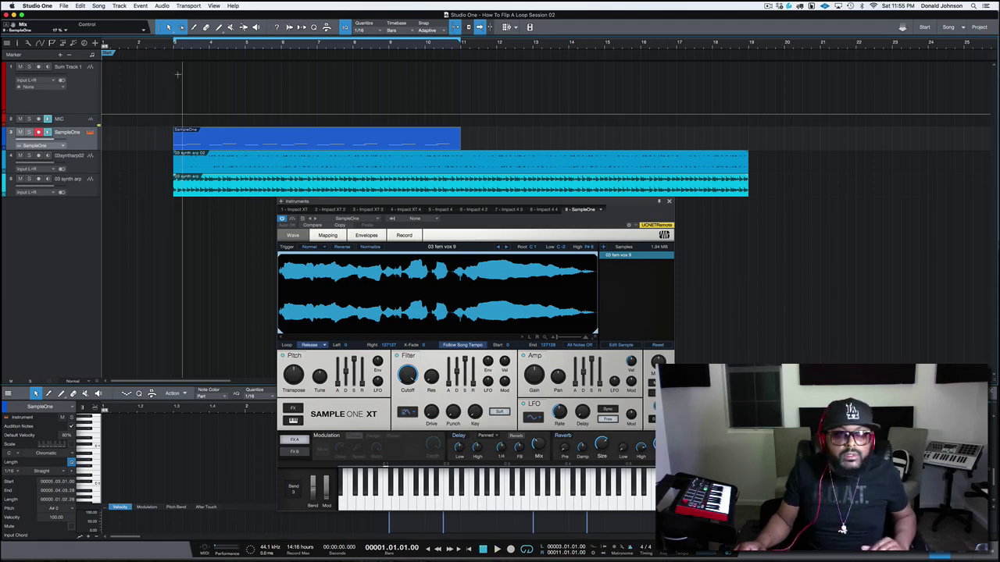
pyautogui.press('space')
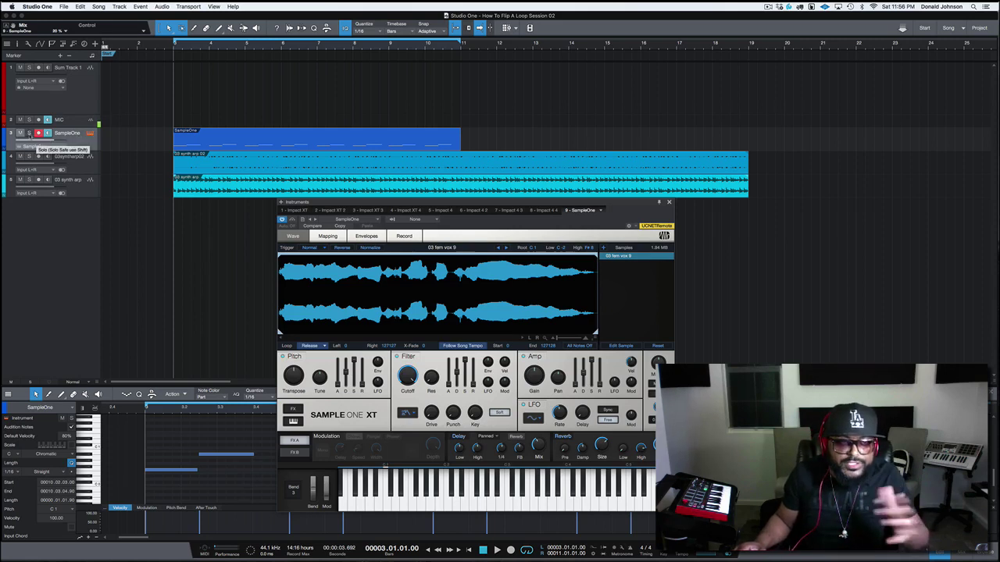
# Mute both synth arp tracks and play the SampleOne vocal part on its own from bar 3
pyautogui.click(29, 134)
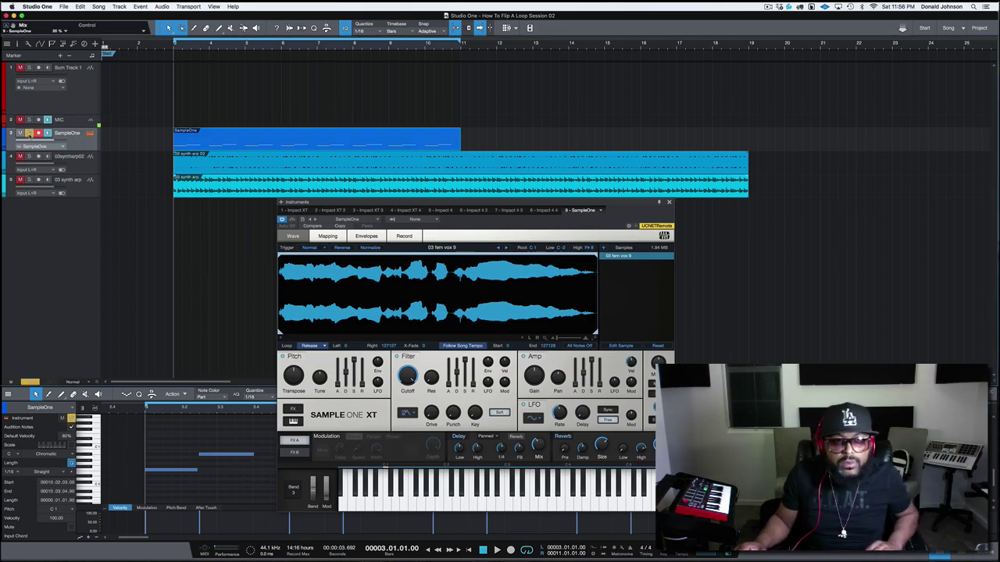
pyautogui.click(29, 134)
pyautogui.click(20, 156)
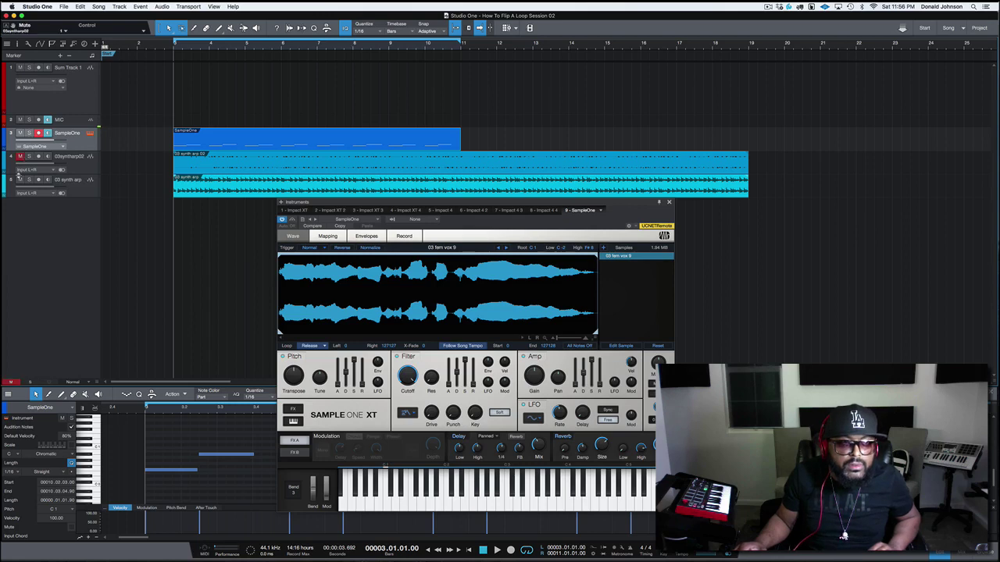
pyautogui.click(21, 179)
pyautogui.press('space')
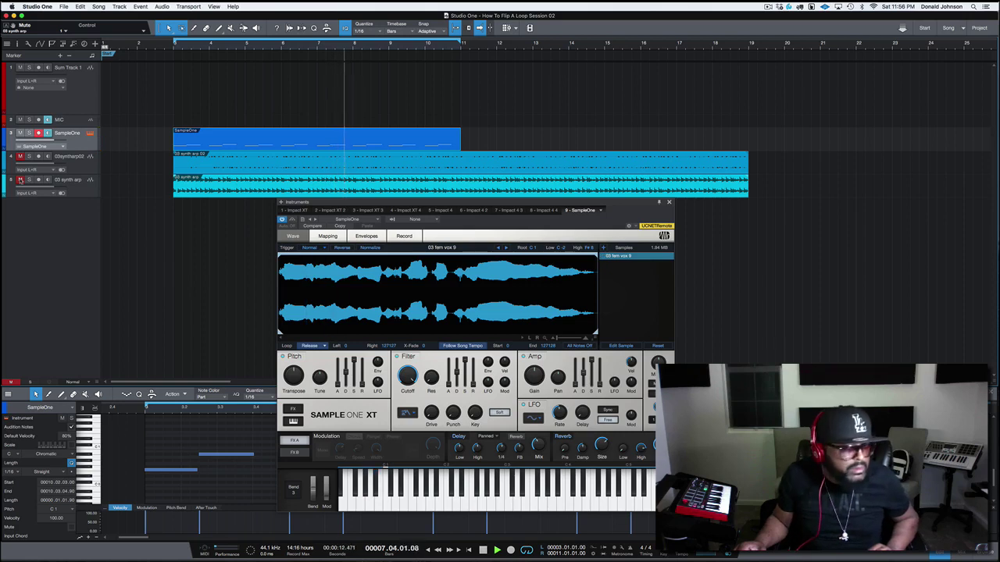
pyautogui.press('space')
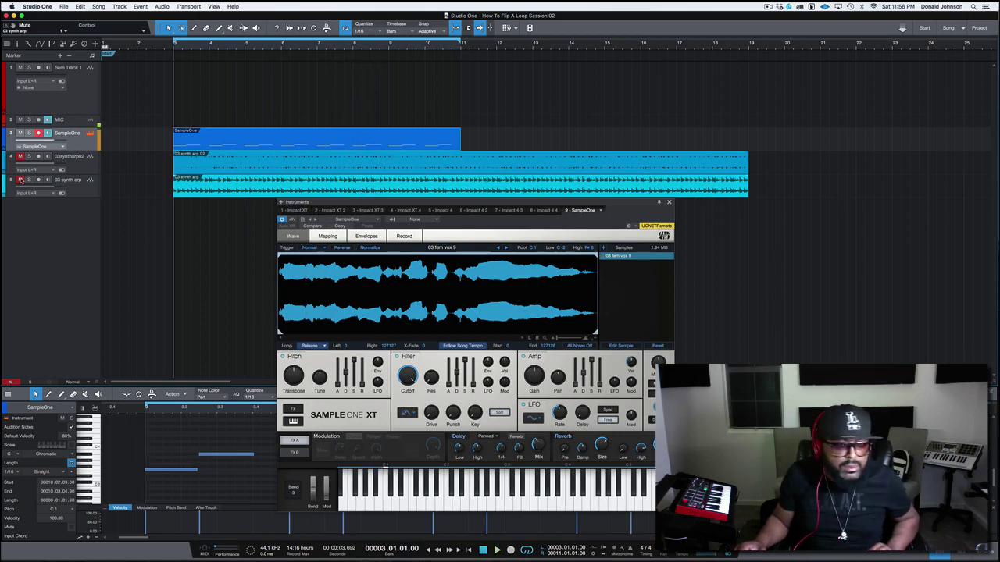